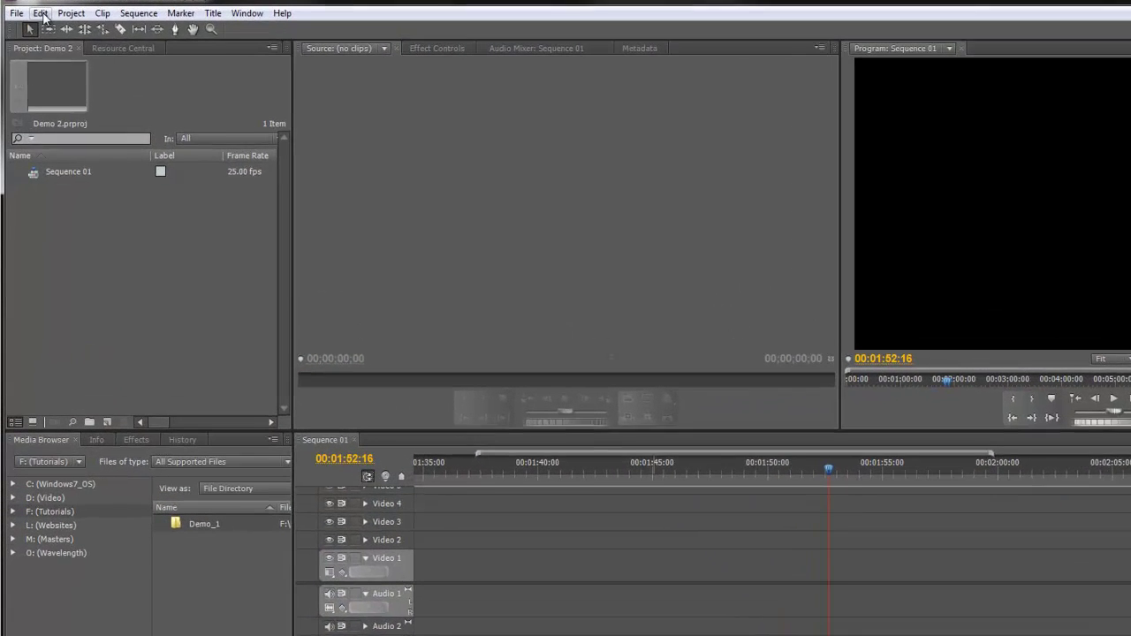
Open the Capture preferences page to view dropped-frame reporting and device control timecode options
left_click(33, 24)
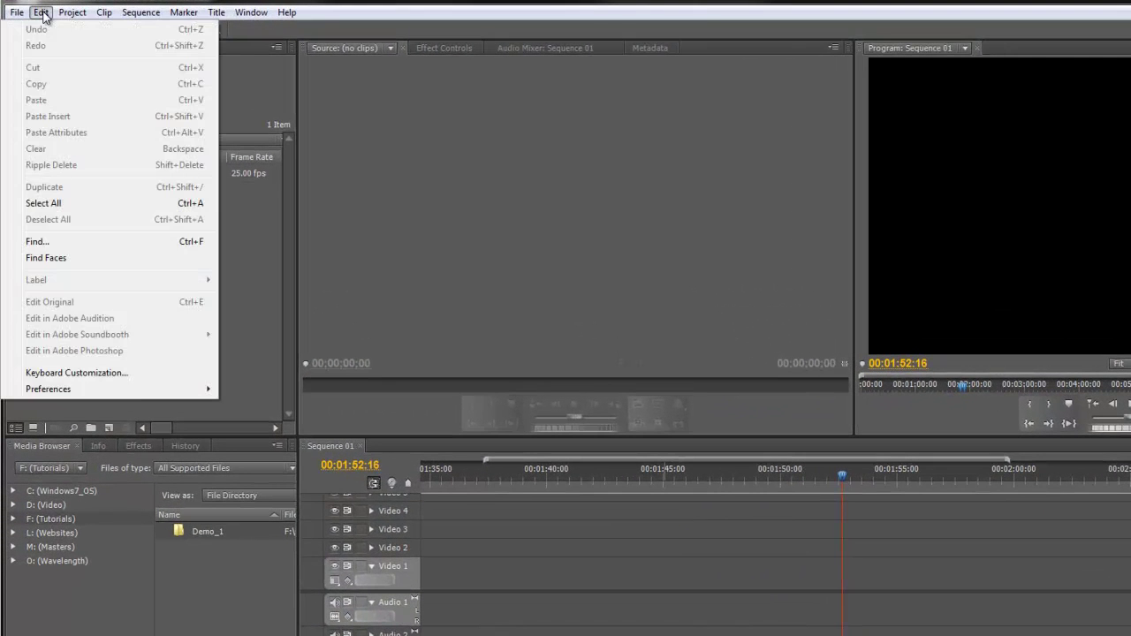
mouse_move(132, 389)
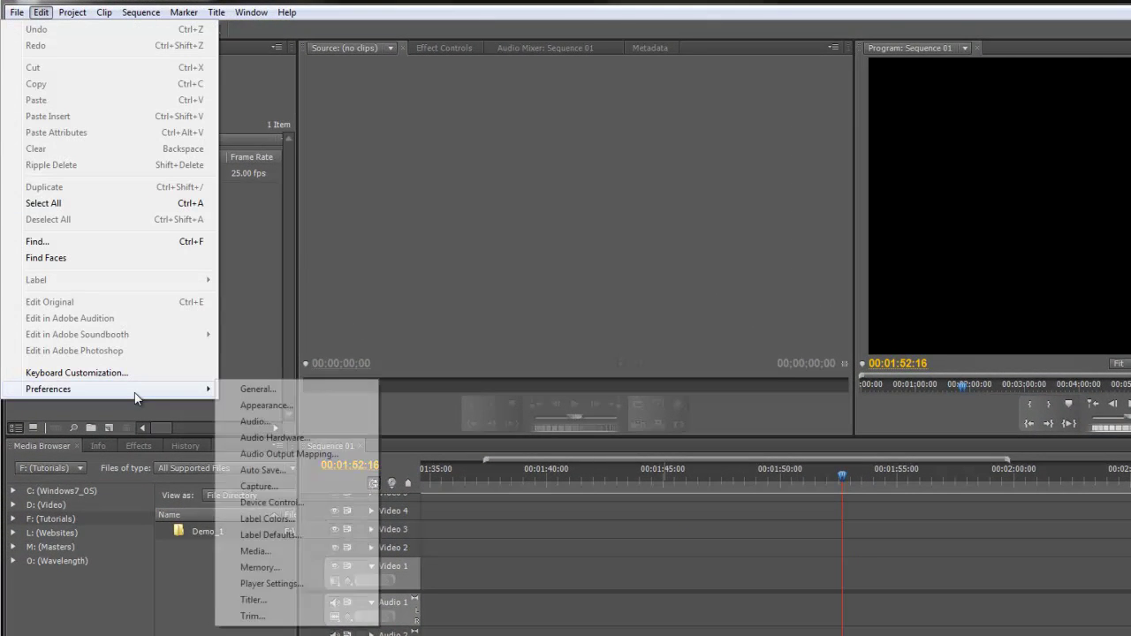
left_click(277, 487)
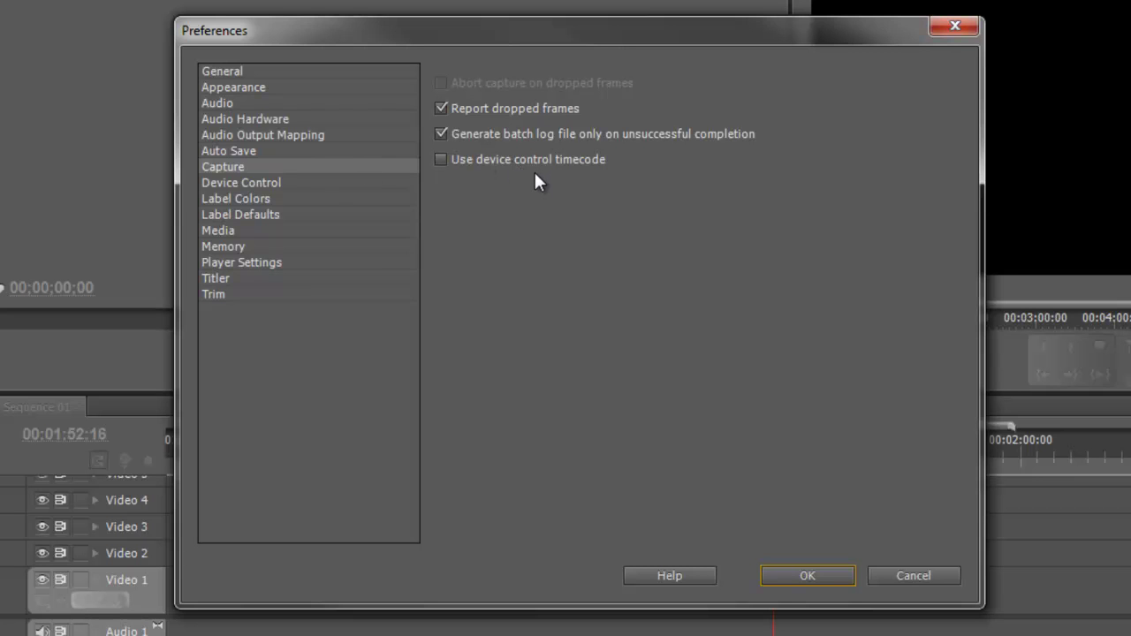
Cancel the Preferences dialog unchanged and open the Capture window on its Logging tab
left_click(904, 574)
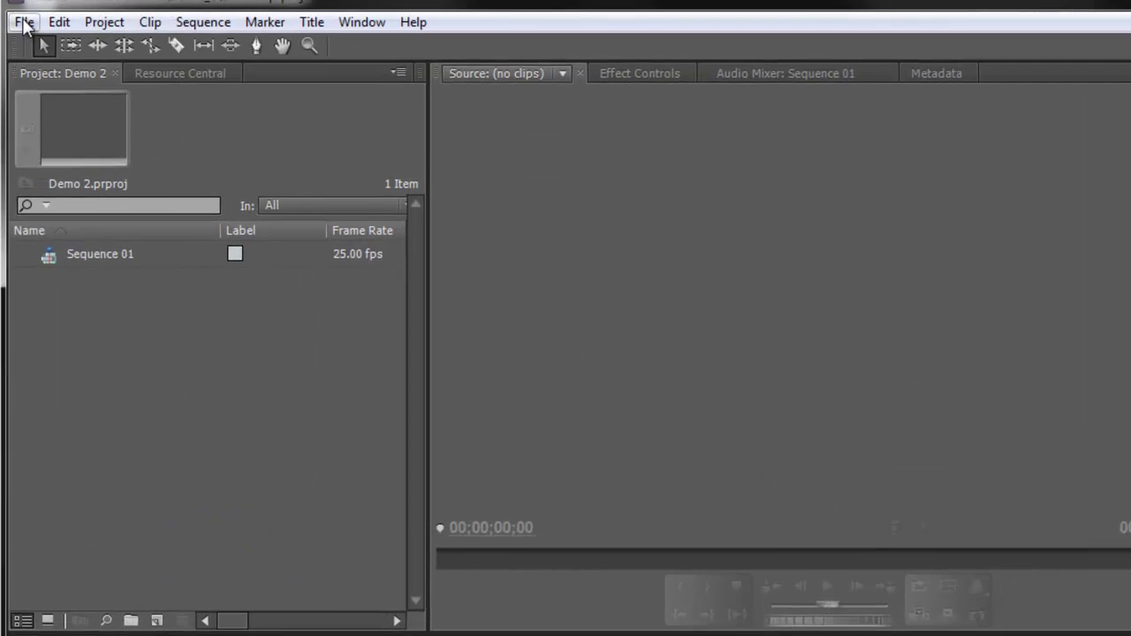
left_click(24, 22)
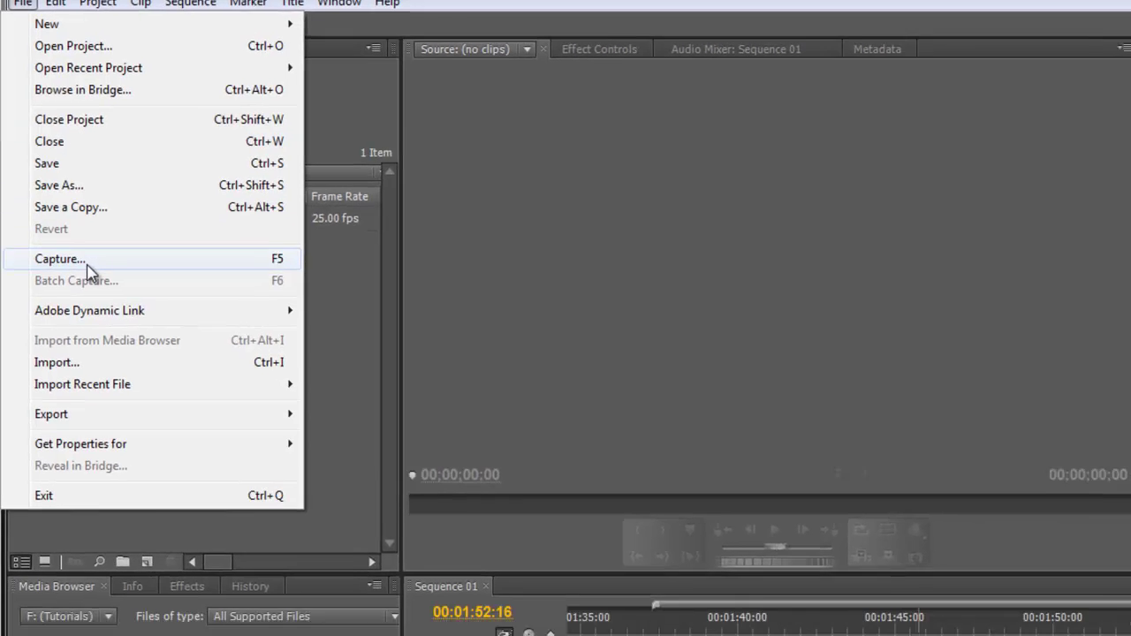
left_click(93, 305)
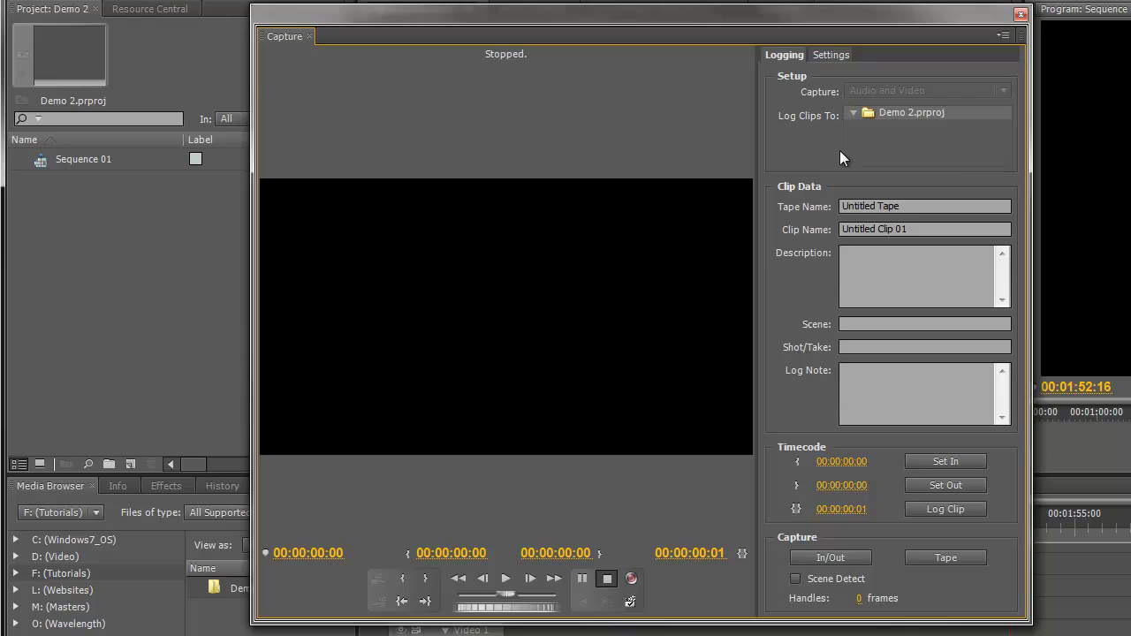
Set the capture format to HDV in the Capture window's Settings
left_click(827, 58)
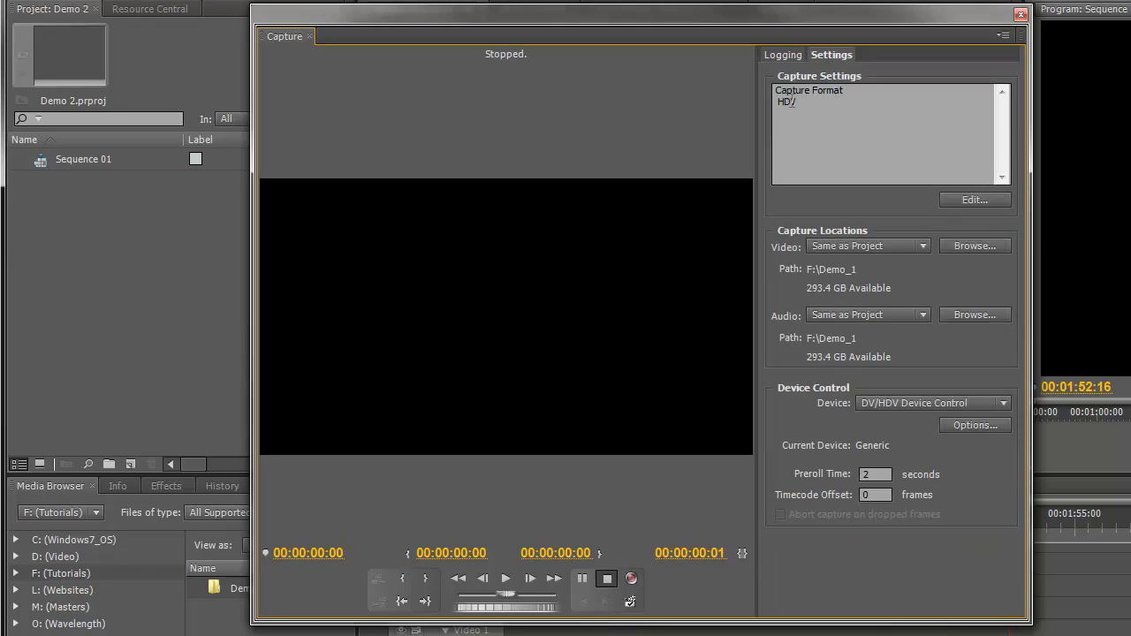
left_click(967, 200)
left_click(935, 366)
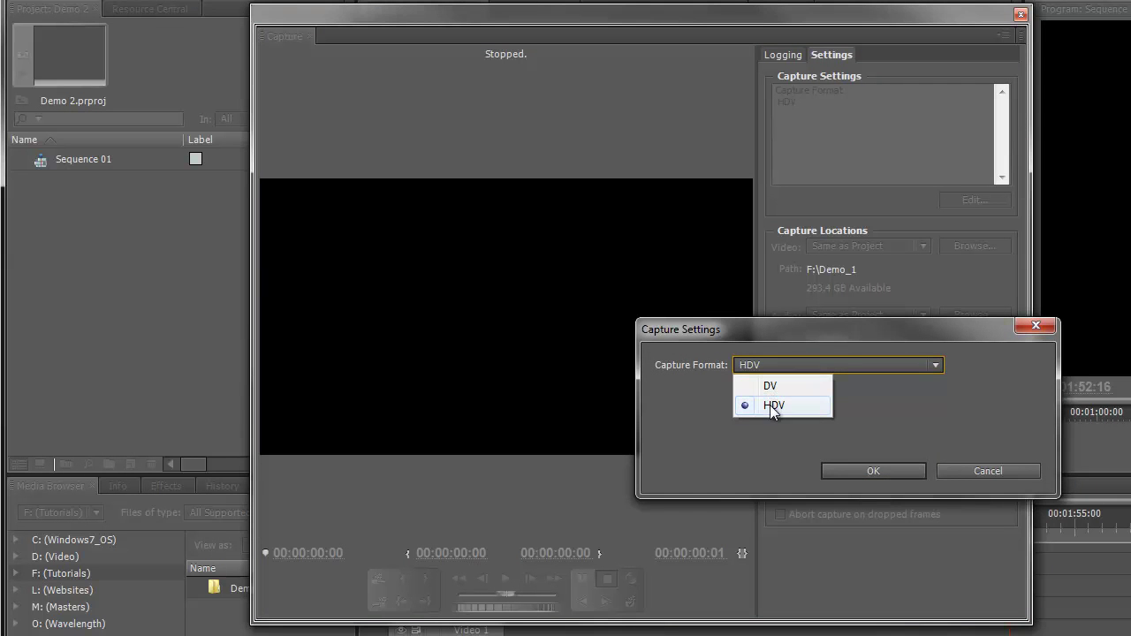
left_click(873, 472)
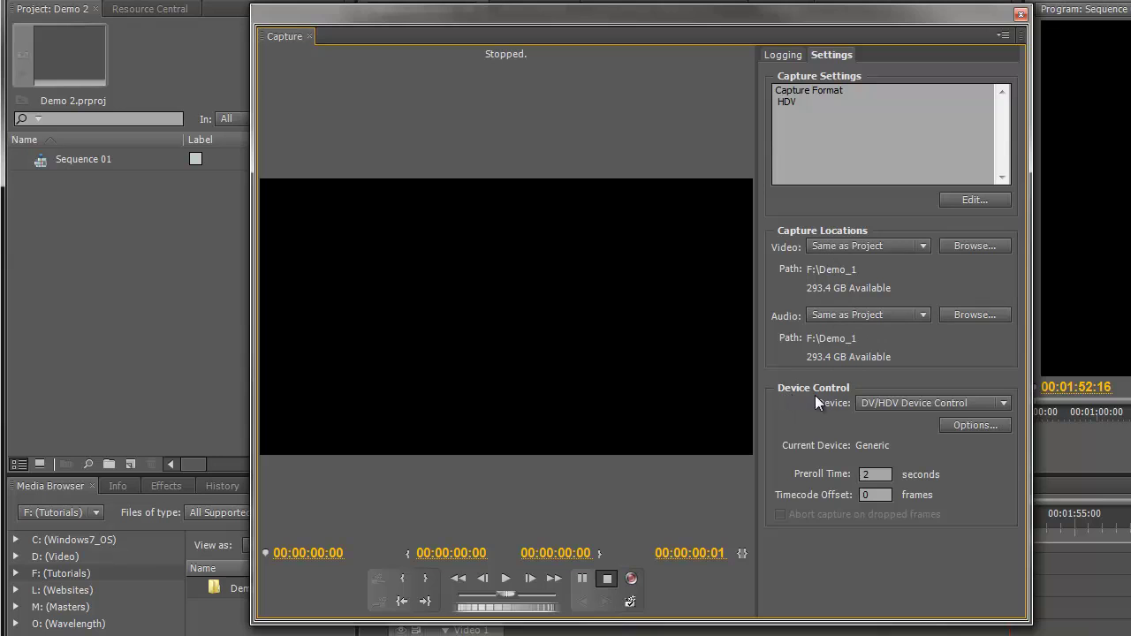
left_click(1000, 406)
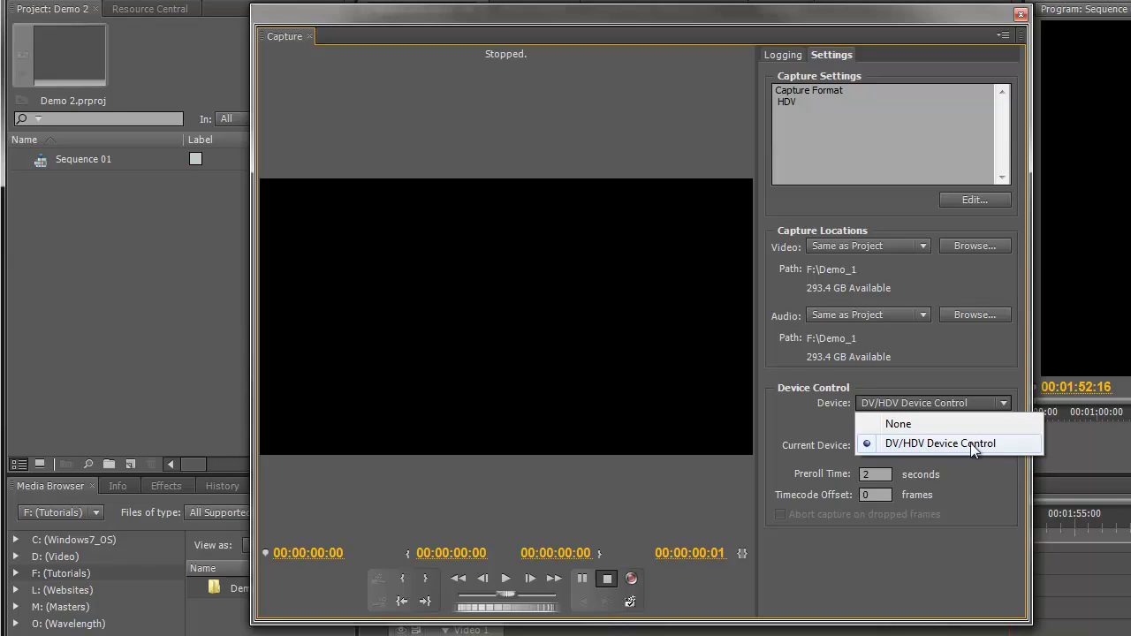
left_click(809, 391)
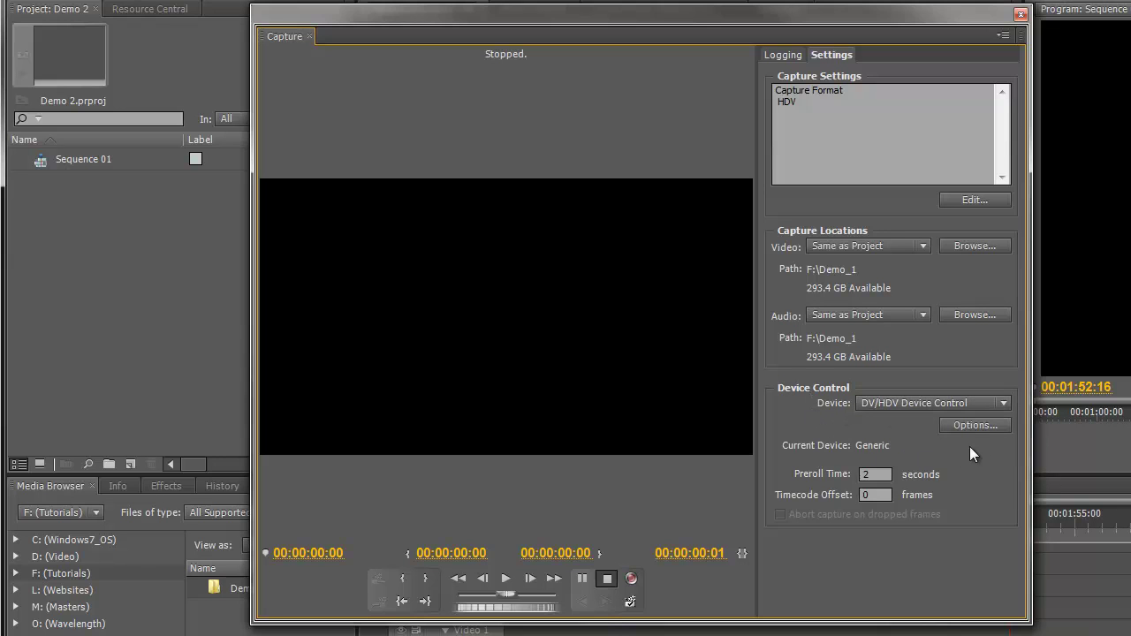
left_click(976, 425)
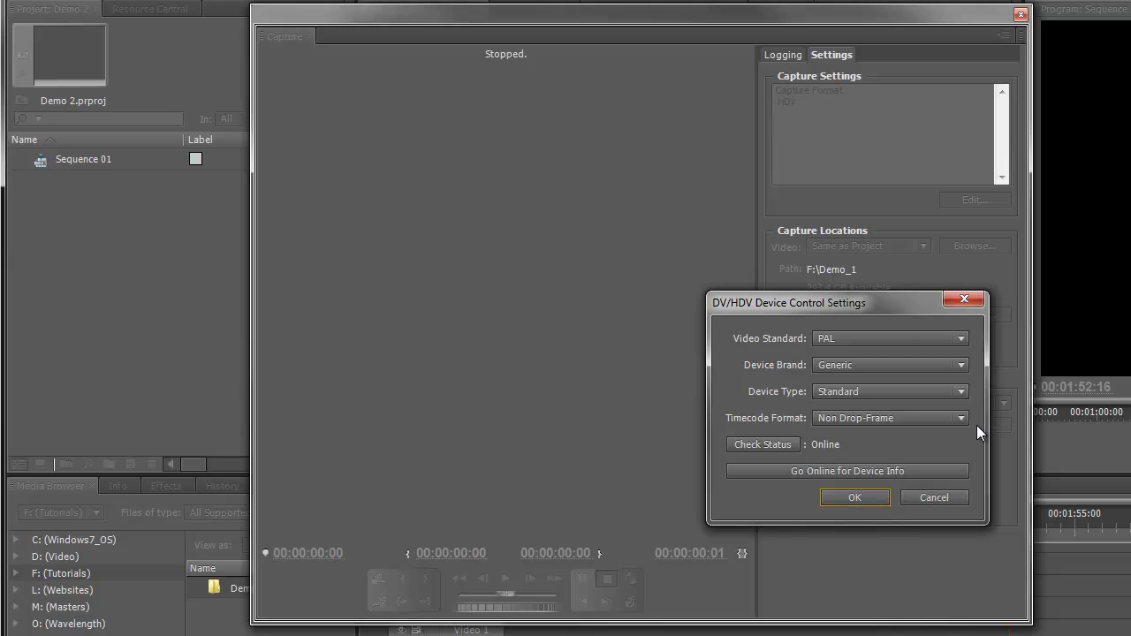
left_click(961, 339)
left_click(963, 340)
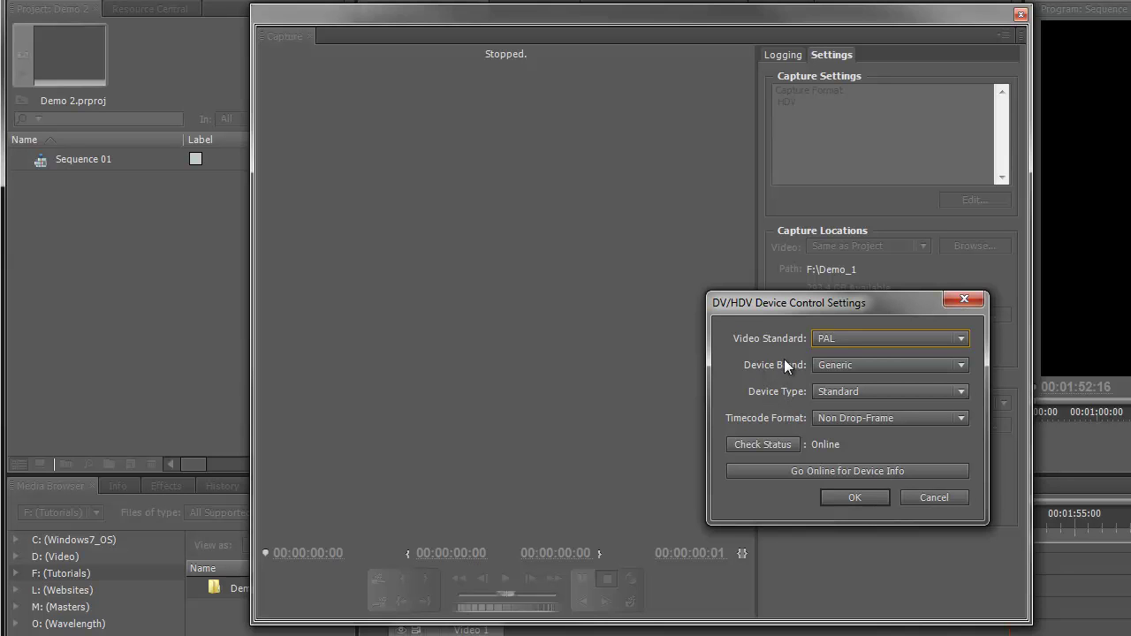
left_click(961, 365)
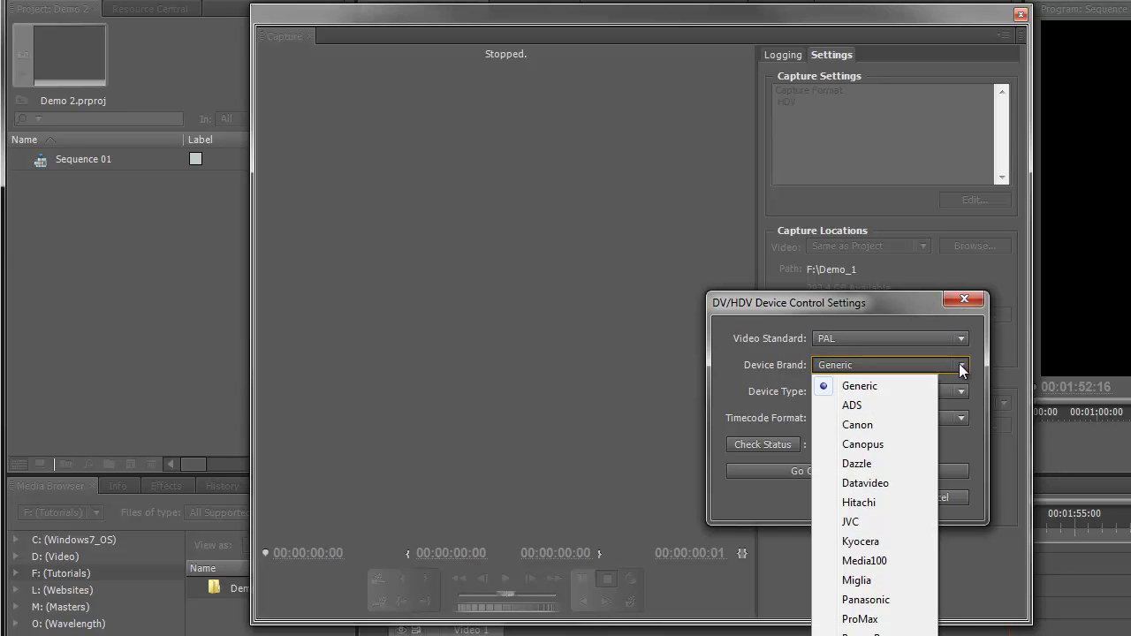
left_click(759, 362)
left_click(841, 391)
left_click(840, 391)
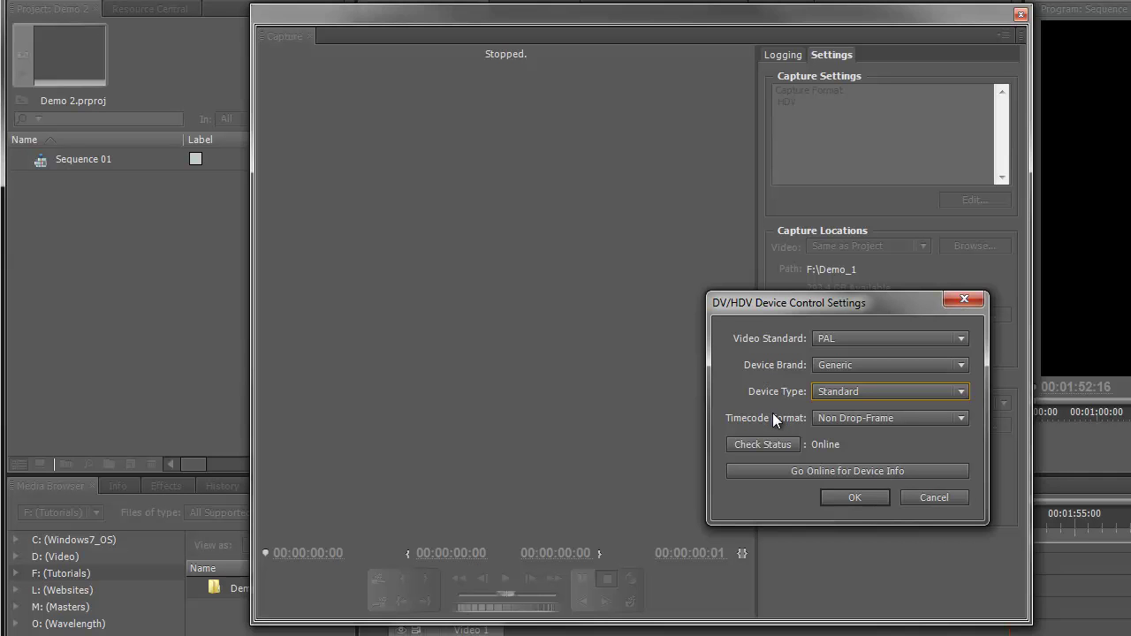
left_click(934, 497)
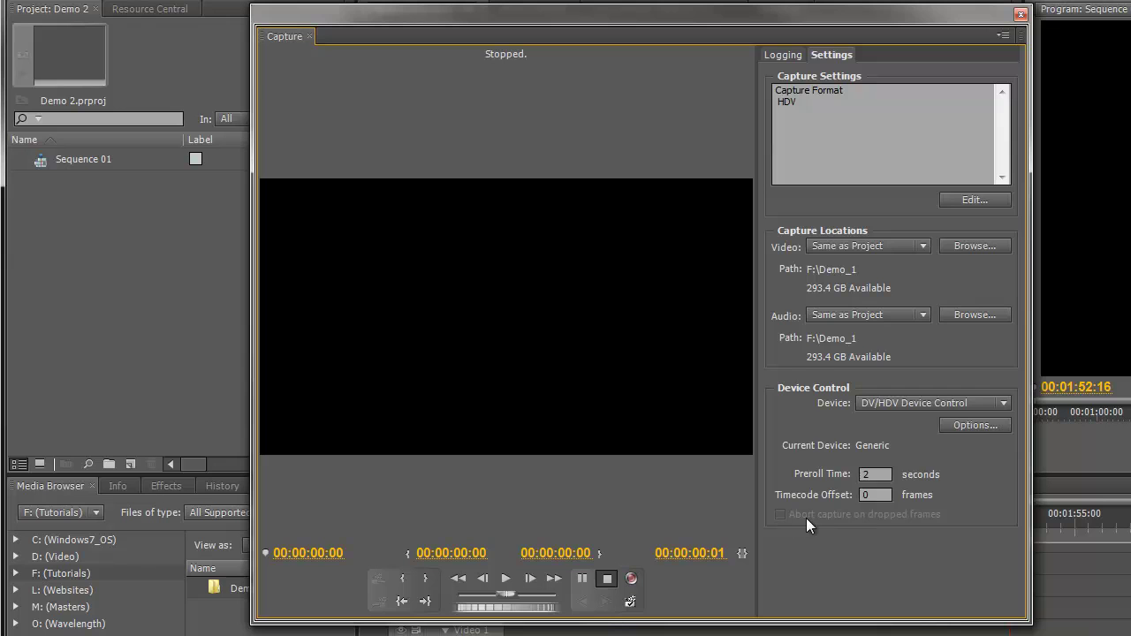
On the Logging tab, review the Untitled Tape and Untitled Clip 01 names and enable Scene Detect
left_click(778, 55)
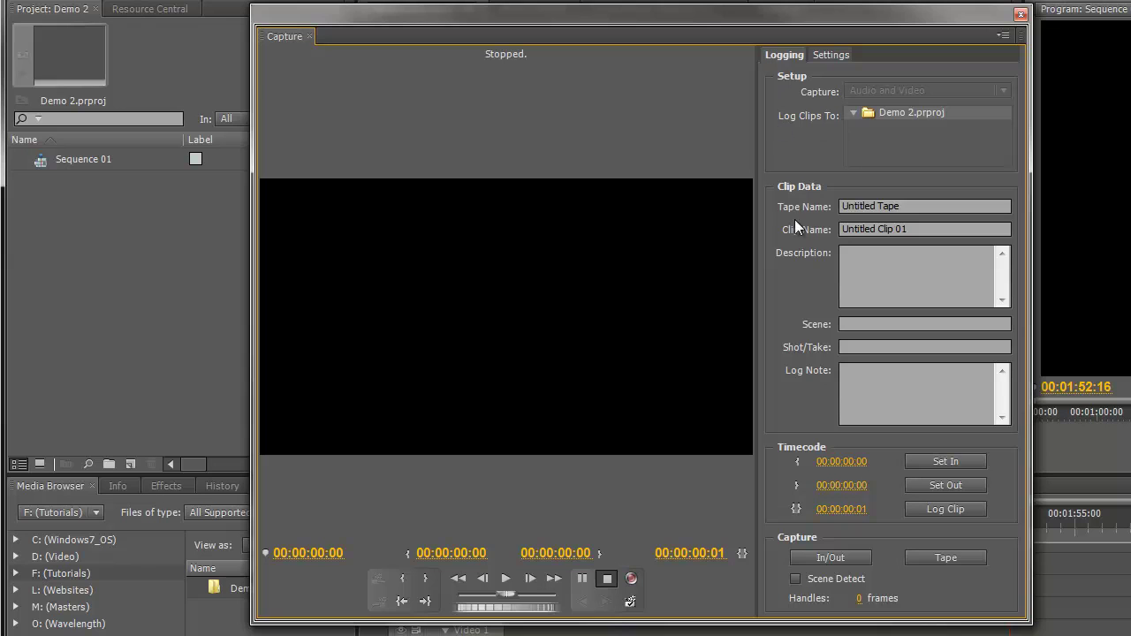
left_click_drag(919, 210, 828, 207)
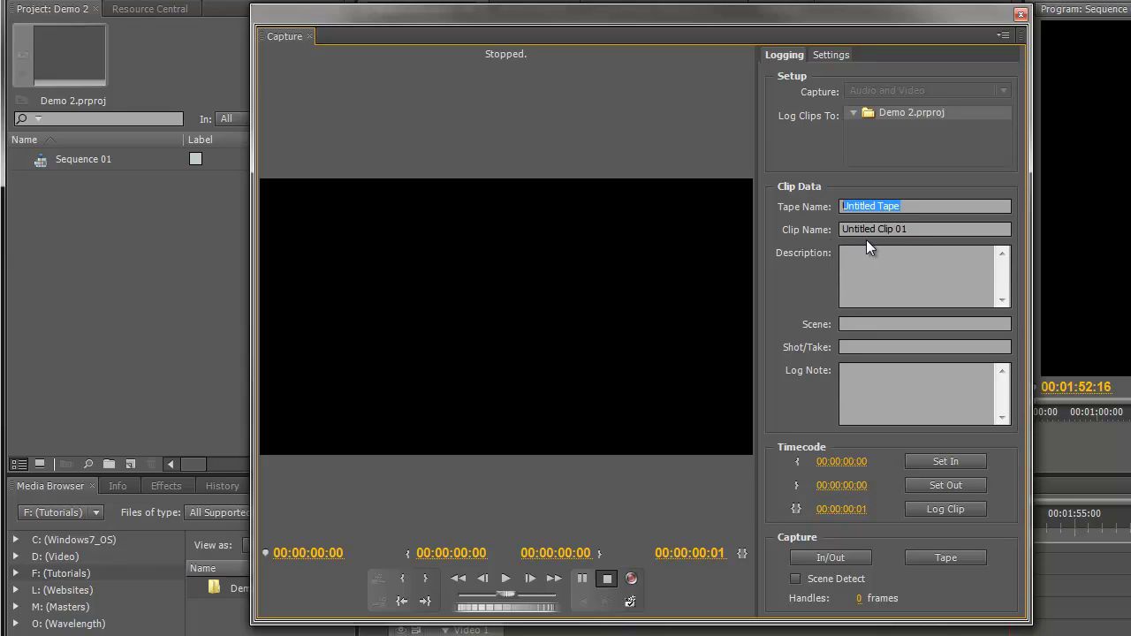
left_click_drag(919, 228, 831, 228)
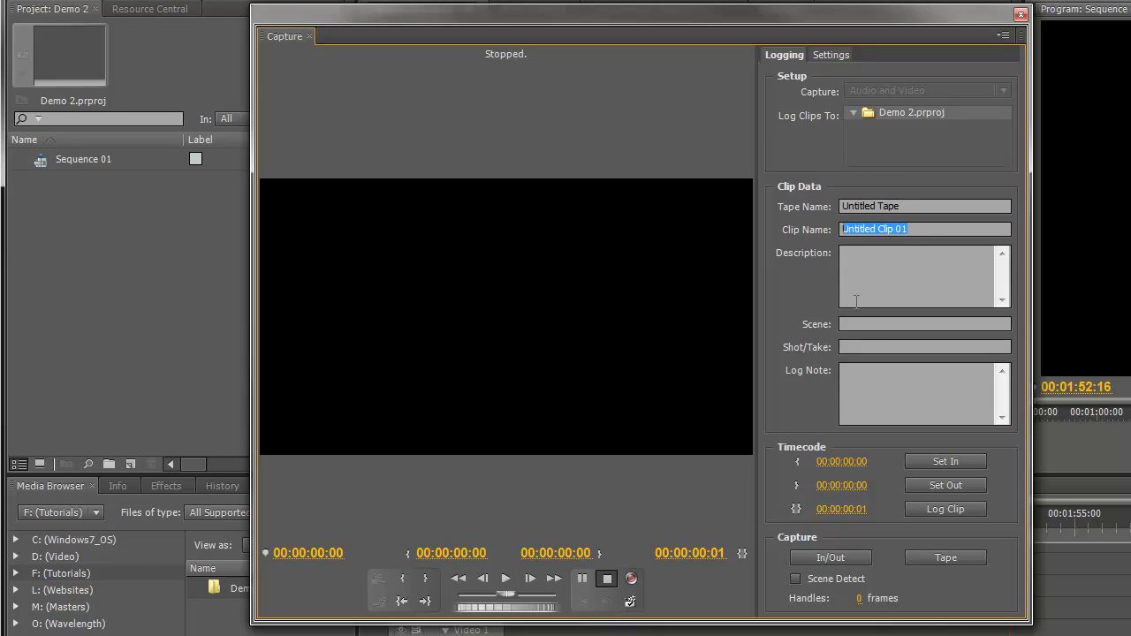
left_click(903, 399)
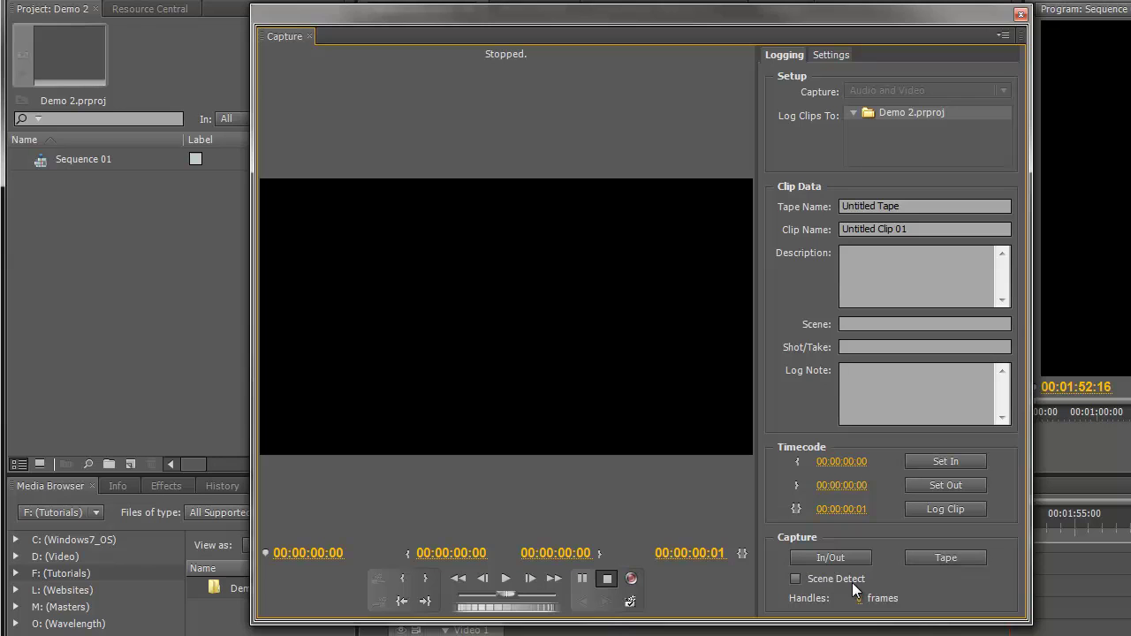
left_click(795, 579)
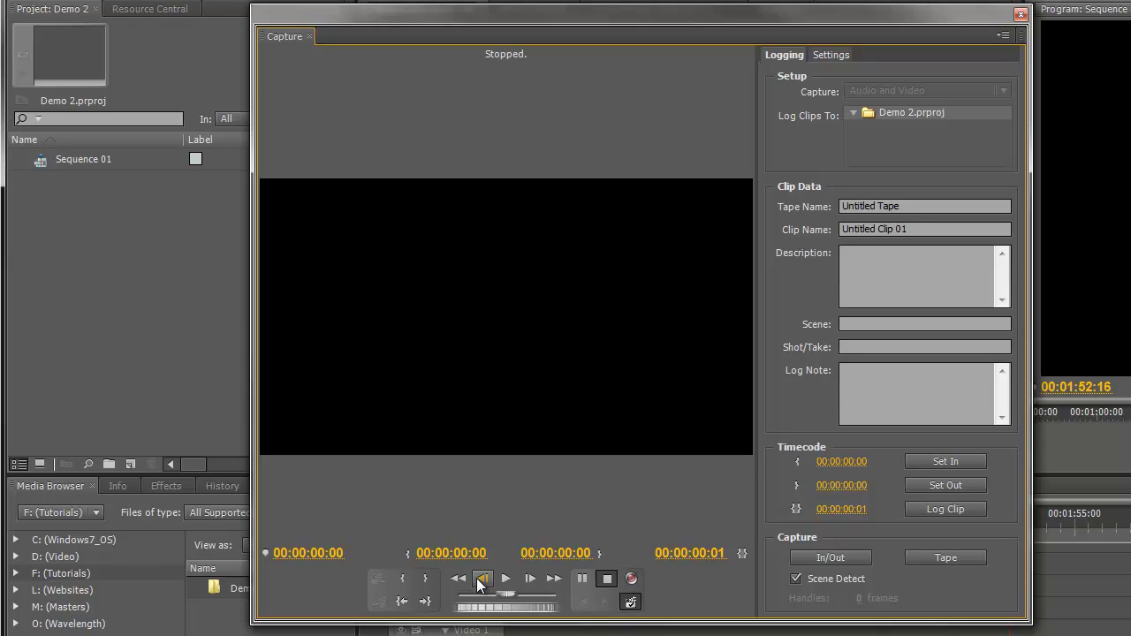
Rewind the tape to 00:00:00:00, then play and record it with scene detection
left_click(506, 578)
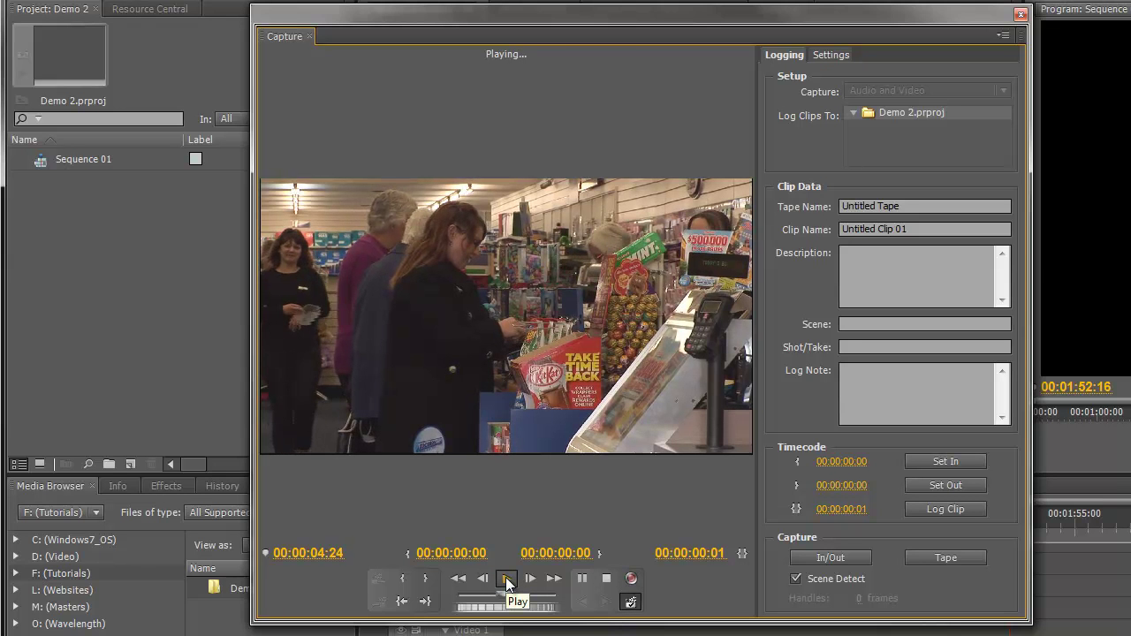
left_click(606, 579)
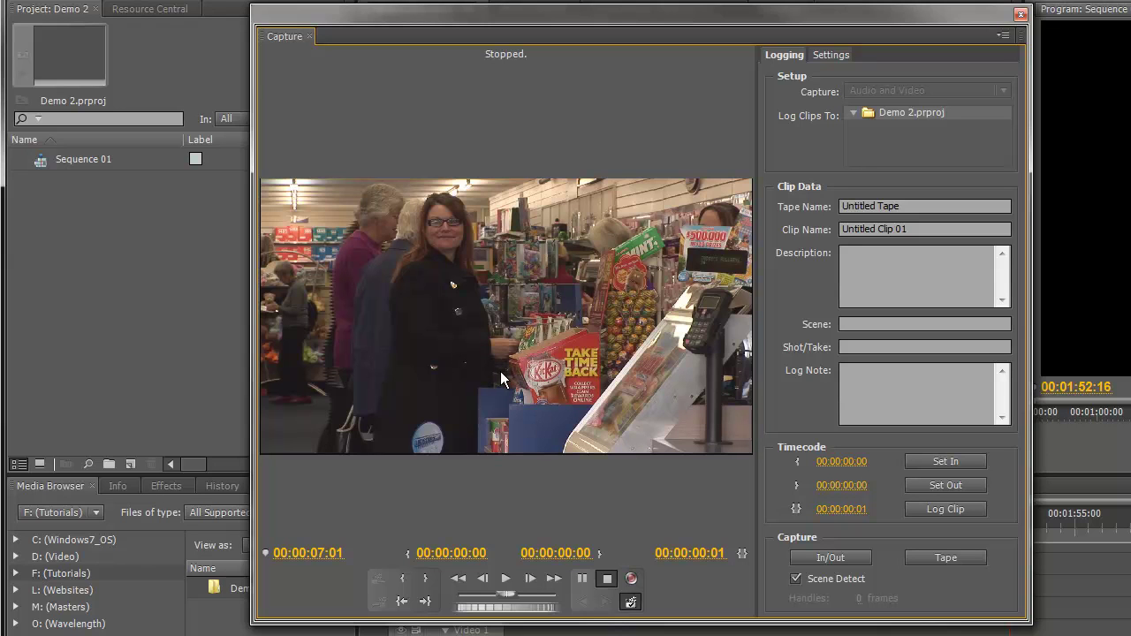
left_click(458, 578)
left_click(505, 583)
left_click(631, 580)
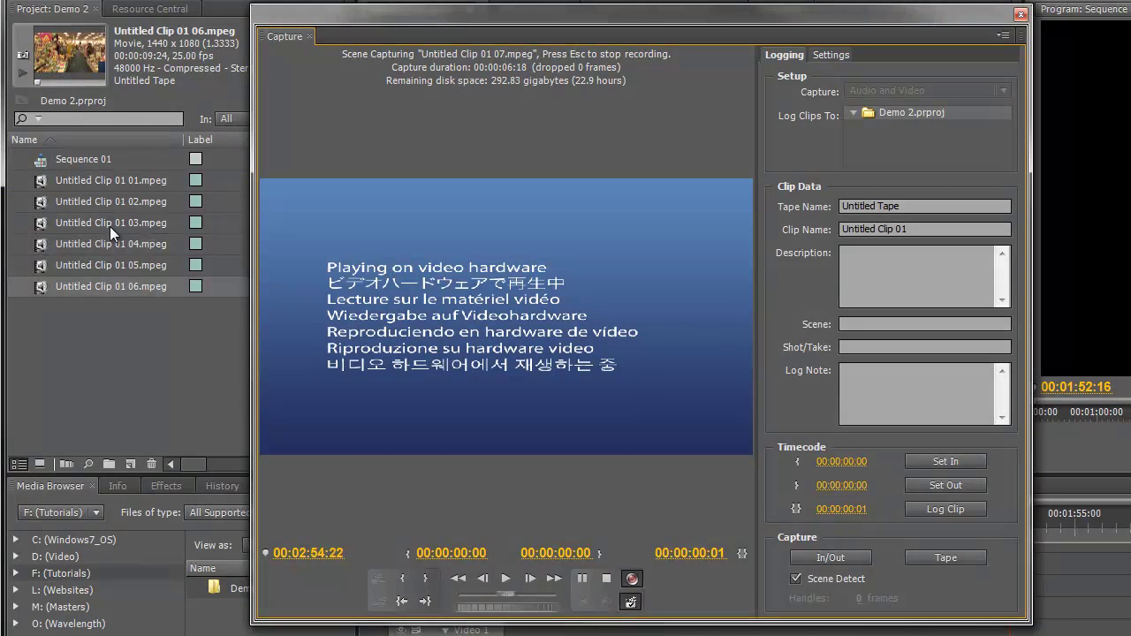
Pause and stop the capture when the footage ends after clip 08
left_click(606, 577)
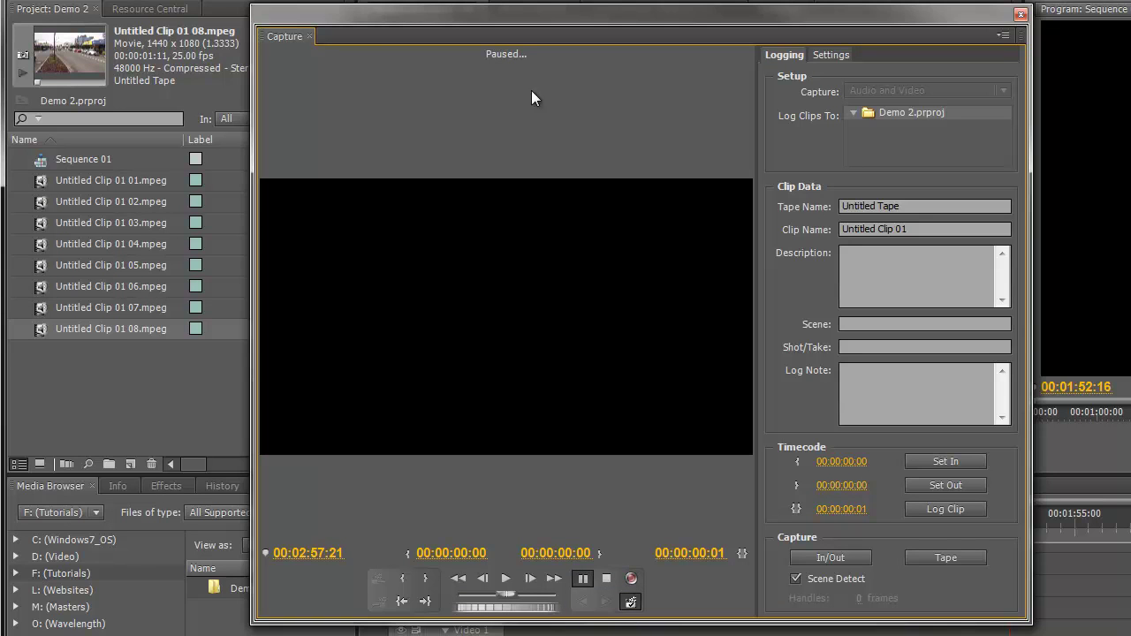
left_click(609, 579)
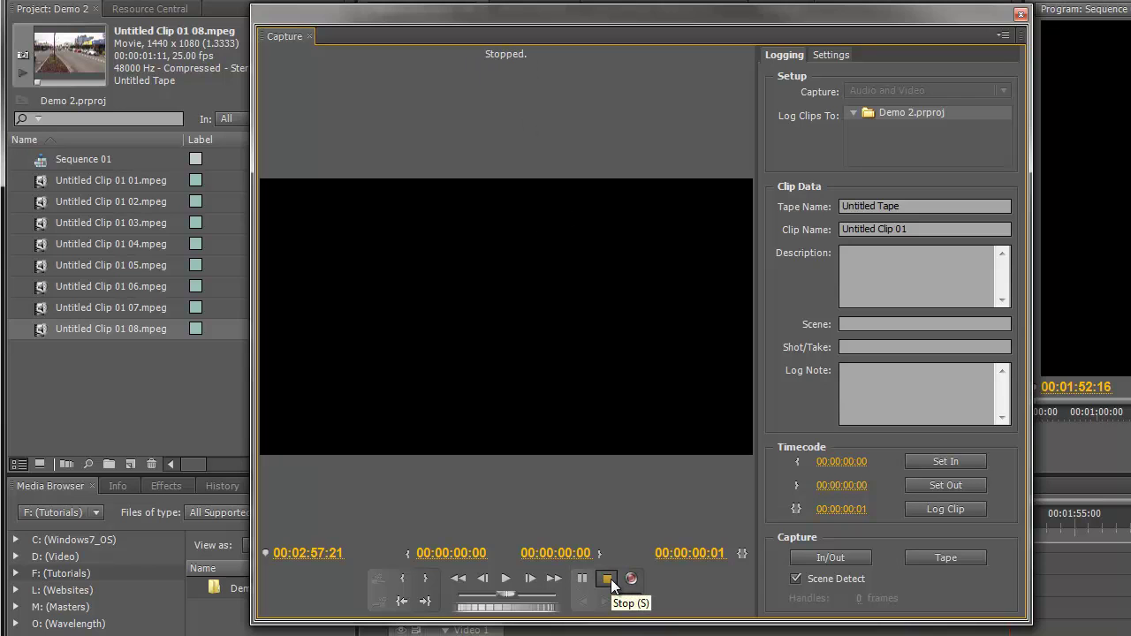
Close the Capture window and inspect captured clips Untitled Clip 01 01 through 06.mpeg
left_click(1021, 15)
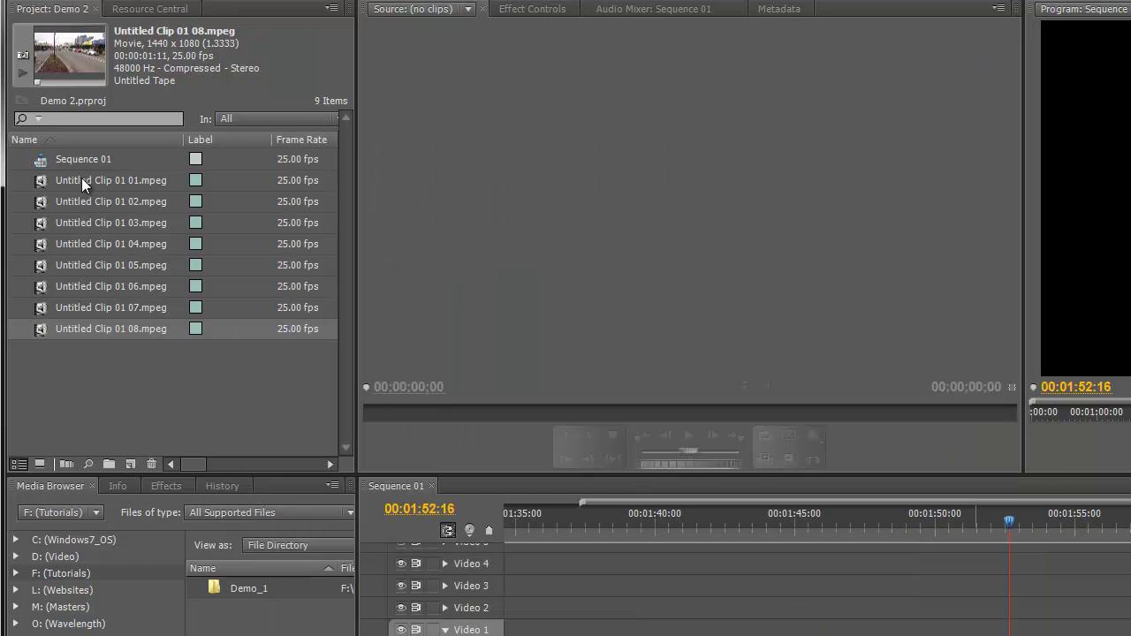
left_click(54, 181)
left_click(55, 203)
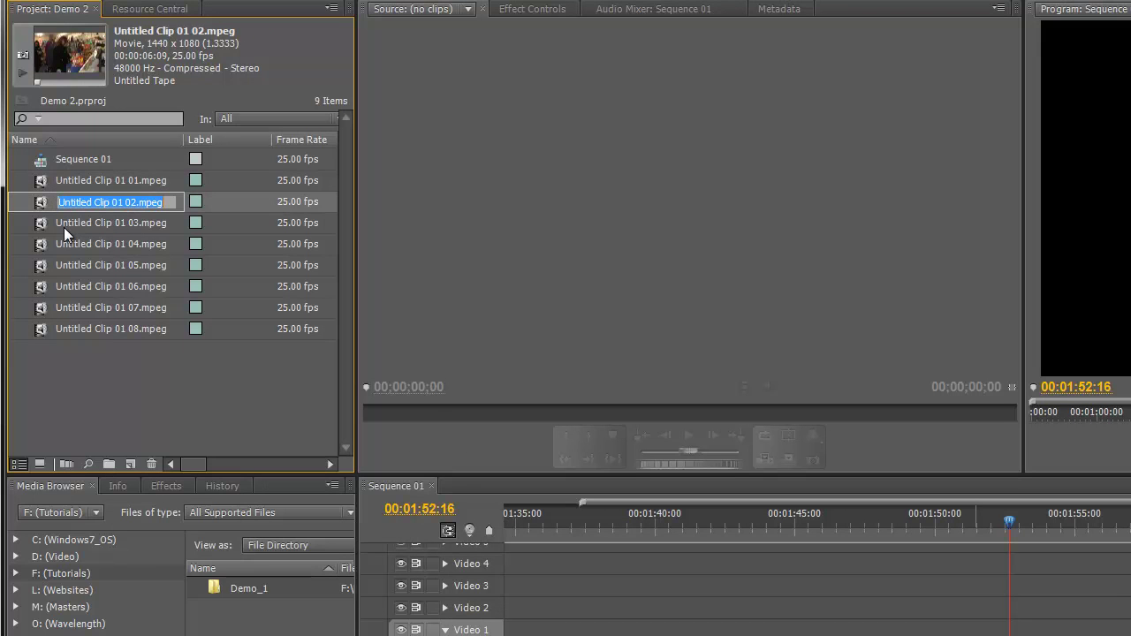
left_click(42, 224)
left_click(39, 247)
left_click(40, 265)
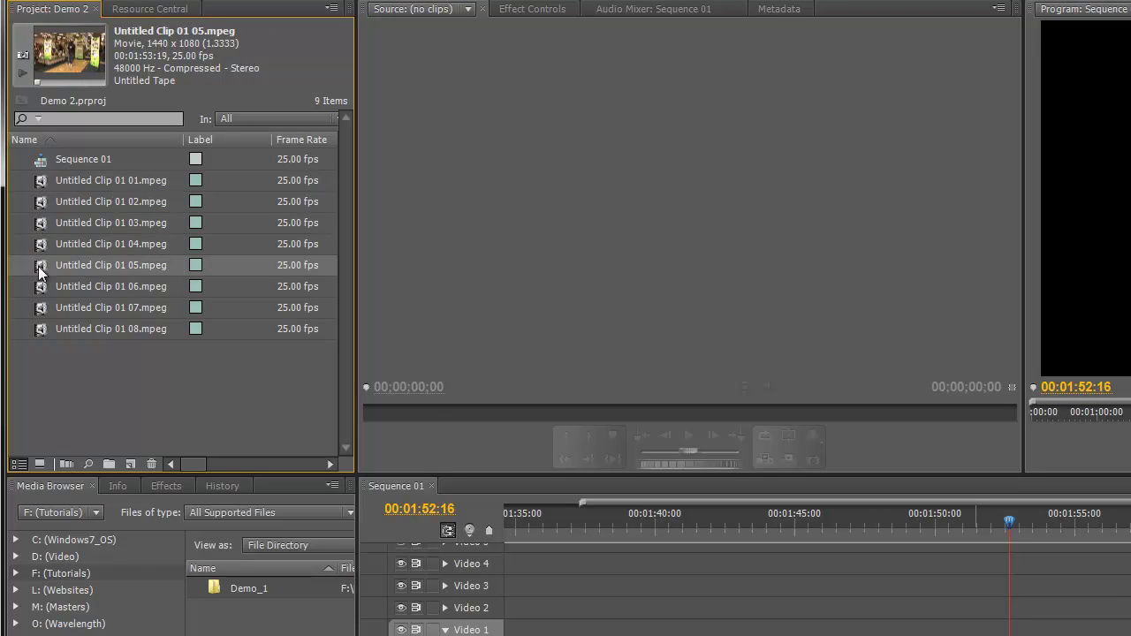
left_click(43, 287)
Preview Untitled Clip 01 01.mpeg in the Source monitor, then delete it from the project
left_click(40, 179)
double_click(41, 179)
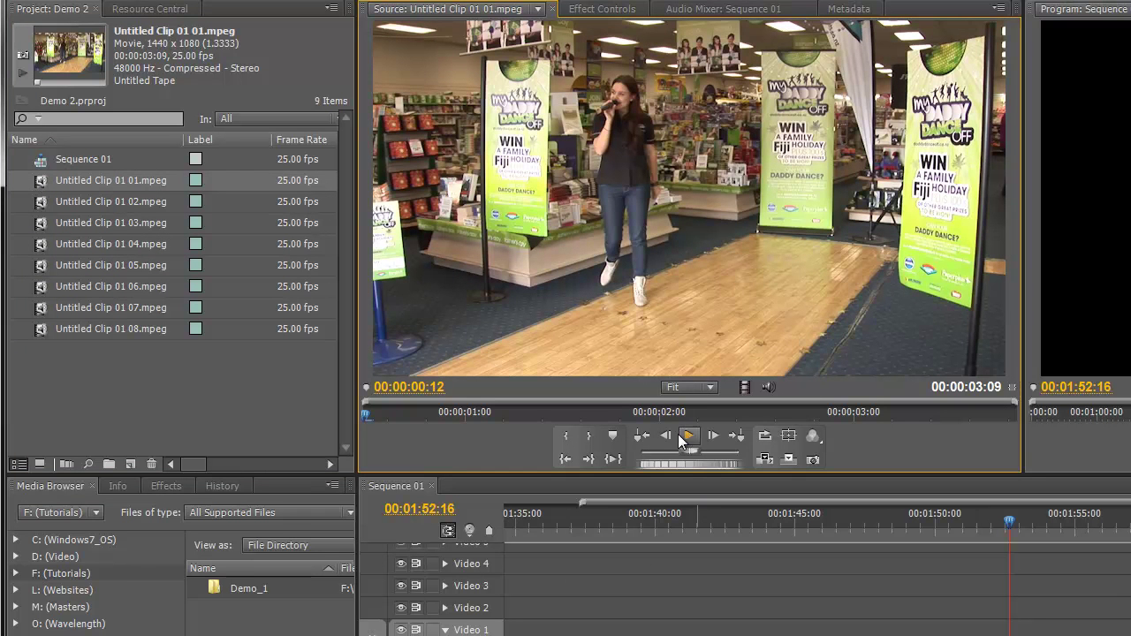
left_click(689, 436)
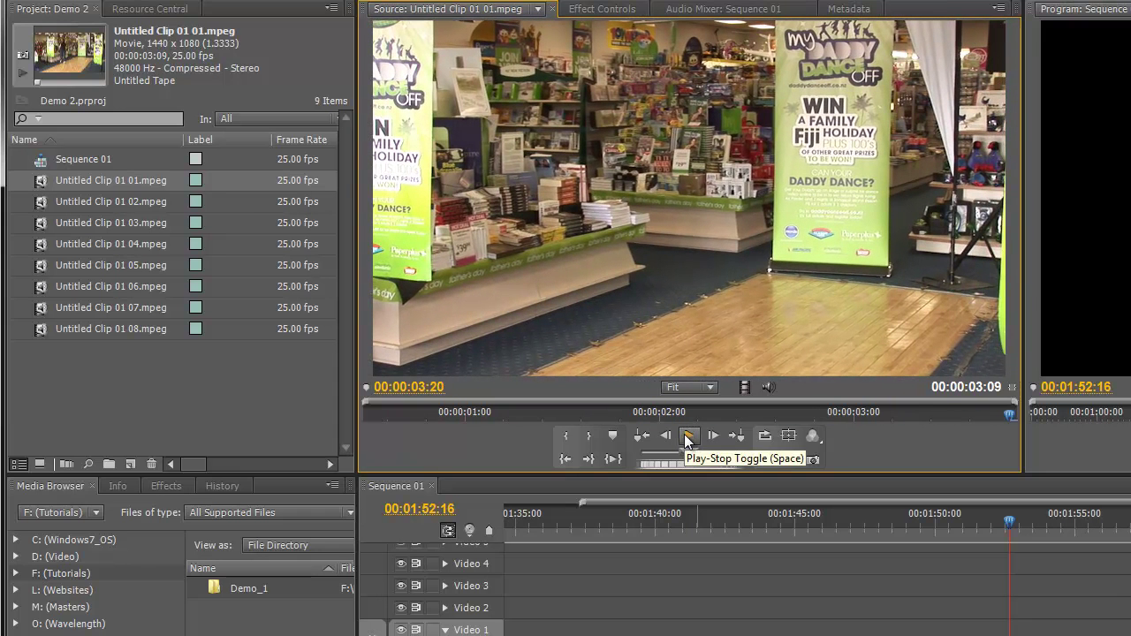
left_click(47, 179)
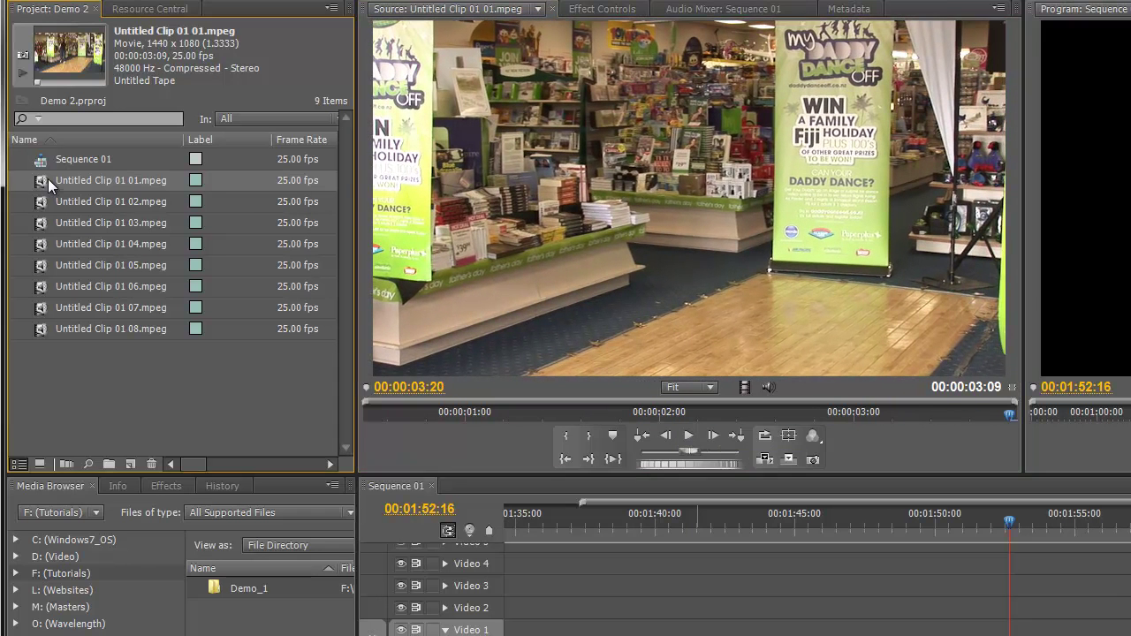
key("Delete")
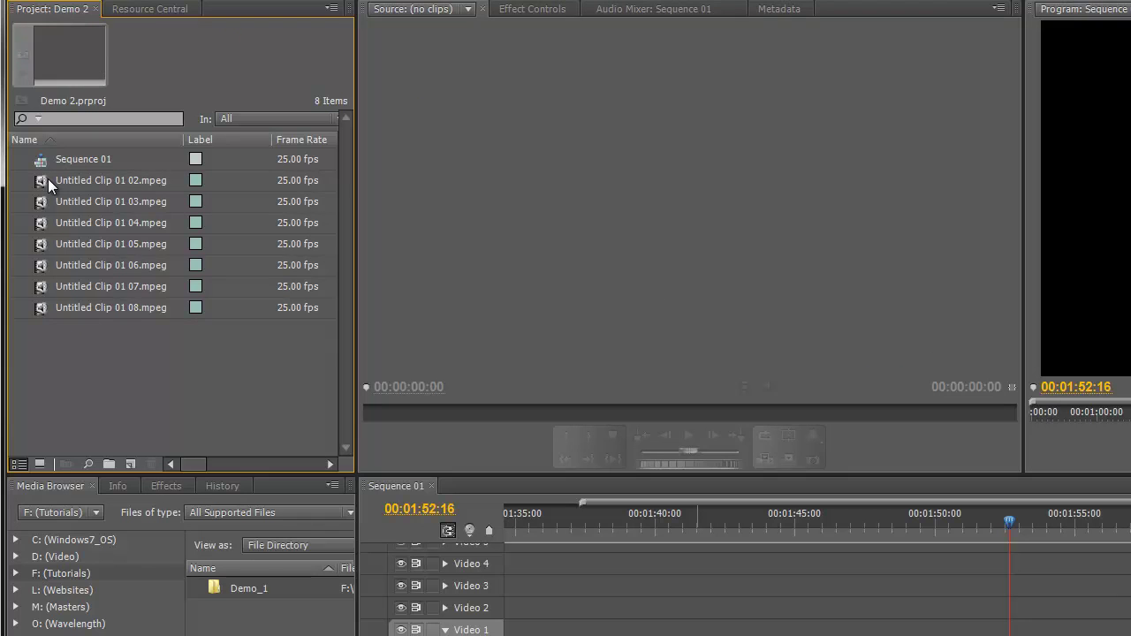
left_click(47, 201)
left_click(43, 222)
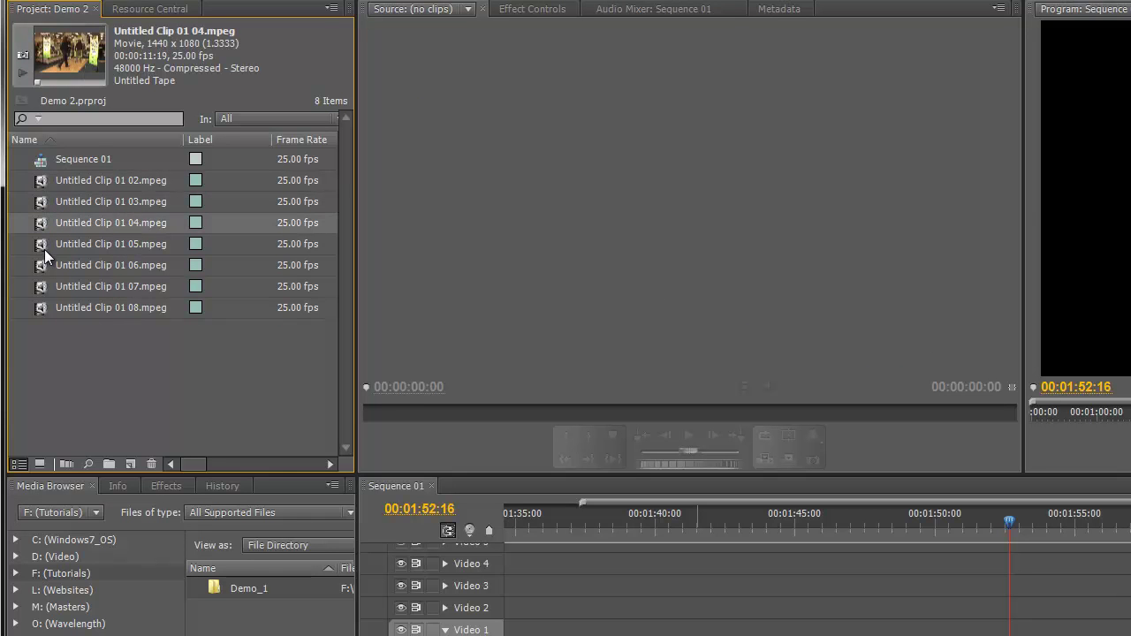
left_click(44, 249)
left_click(45, 265)
left_click(37, 181)
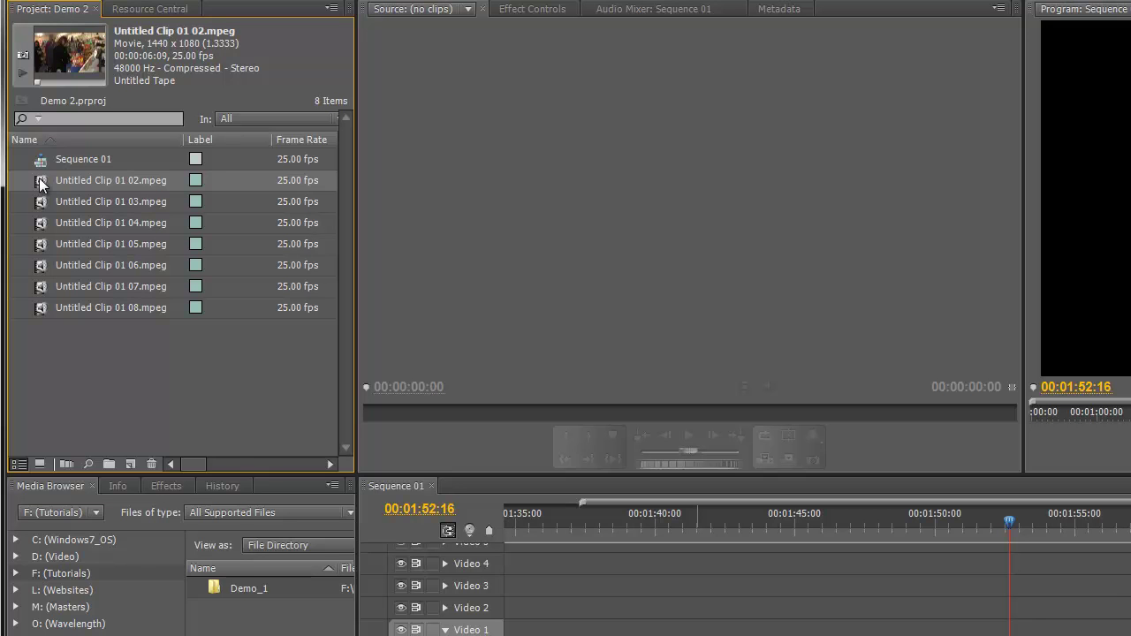
right_click(39, 181)
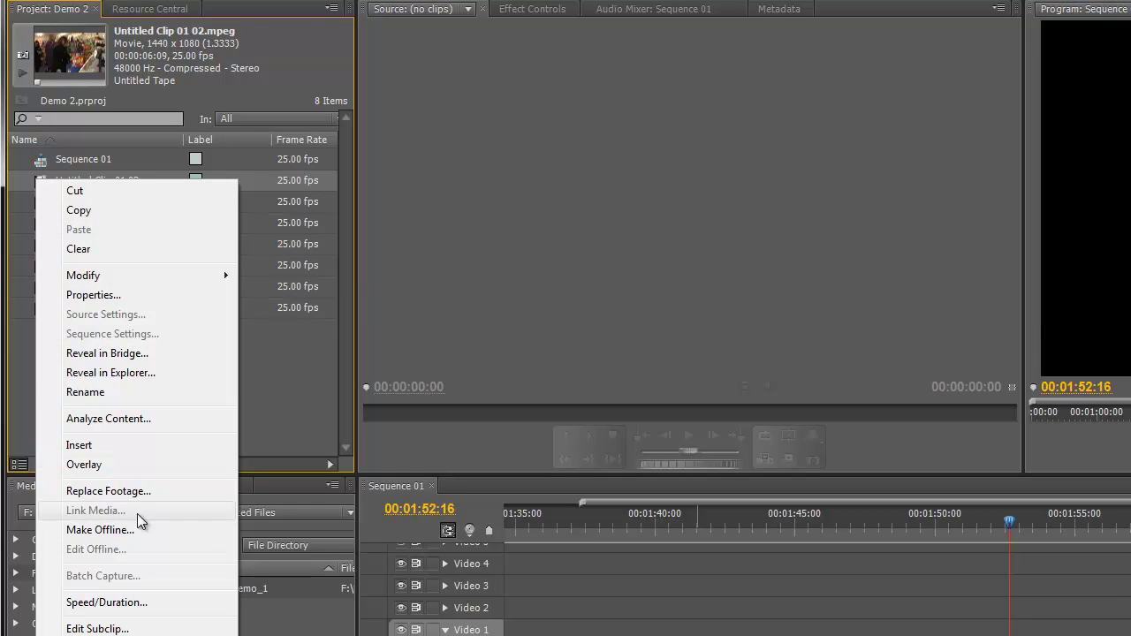
left_click(100, 530)
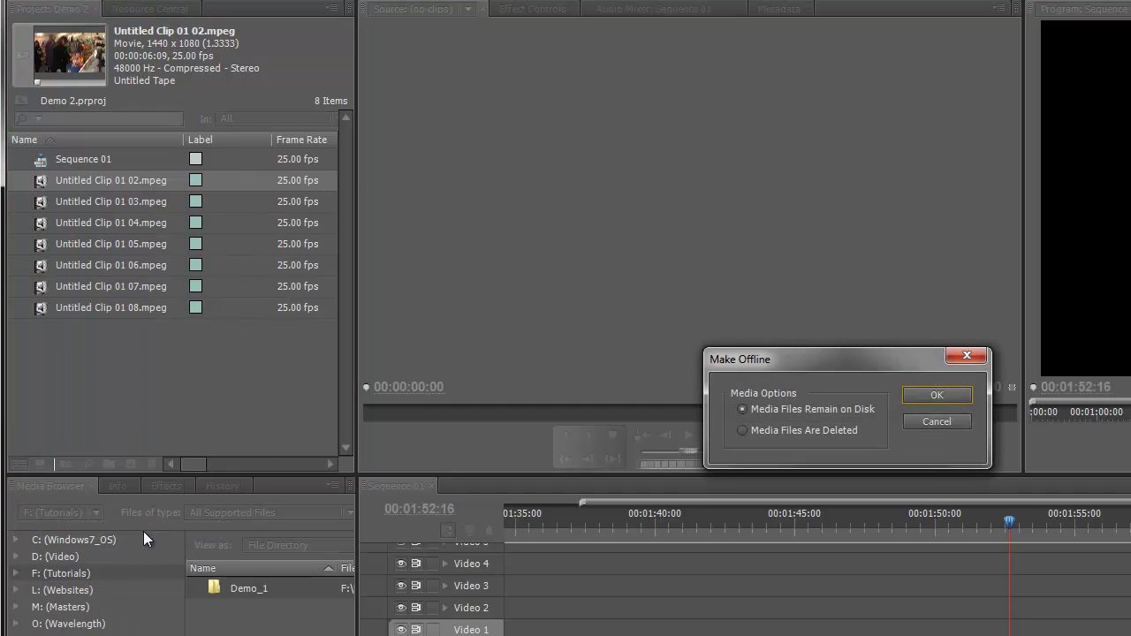
left_click(742, 430)
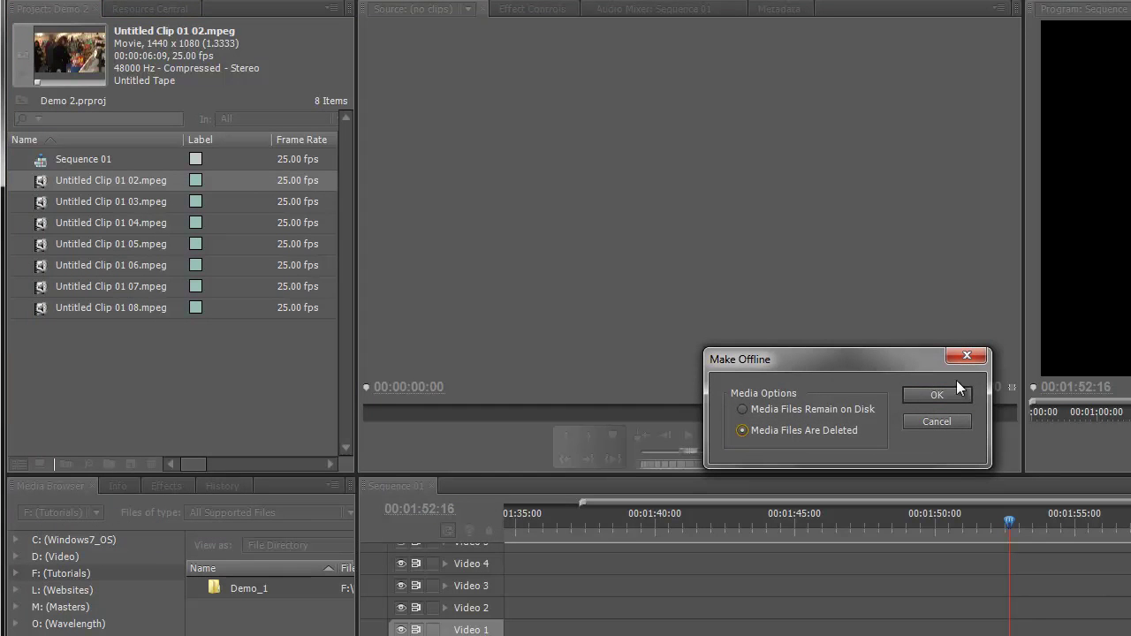
left_click(933, 422)
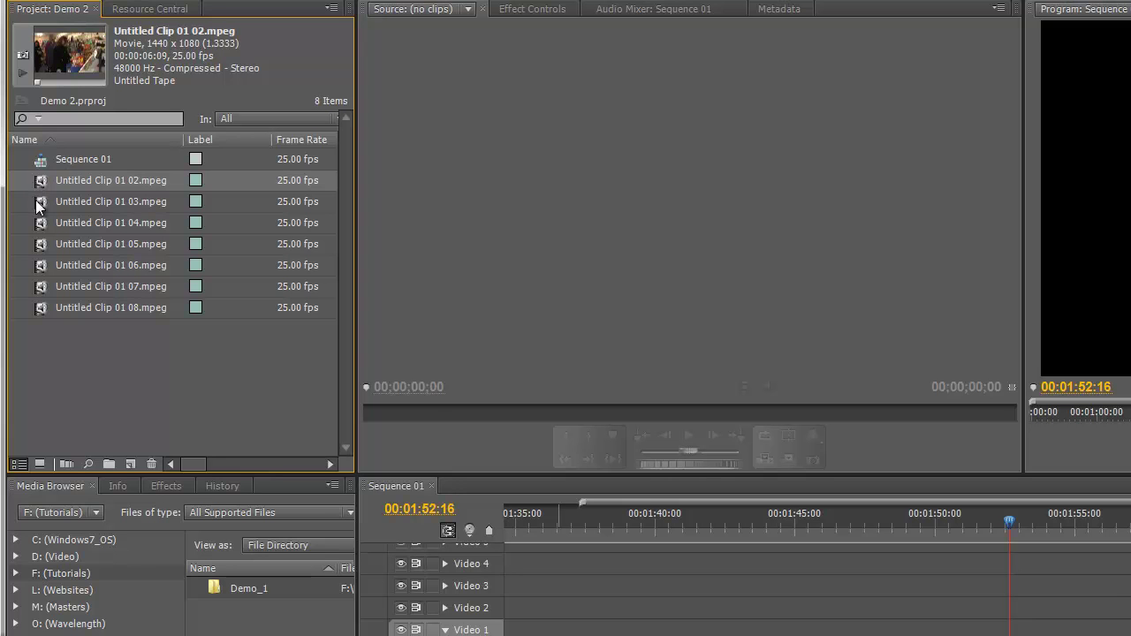
left_click(40, 202)
left_click(41, 225)
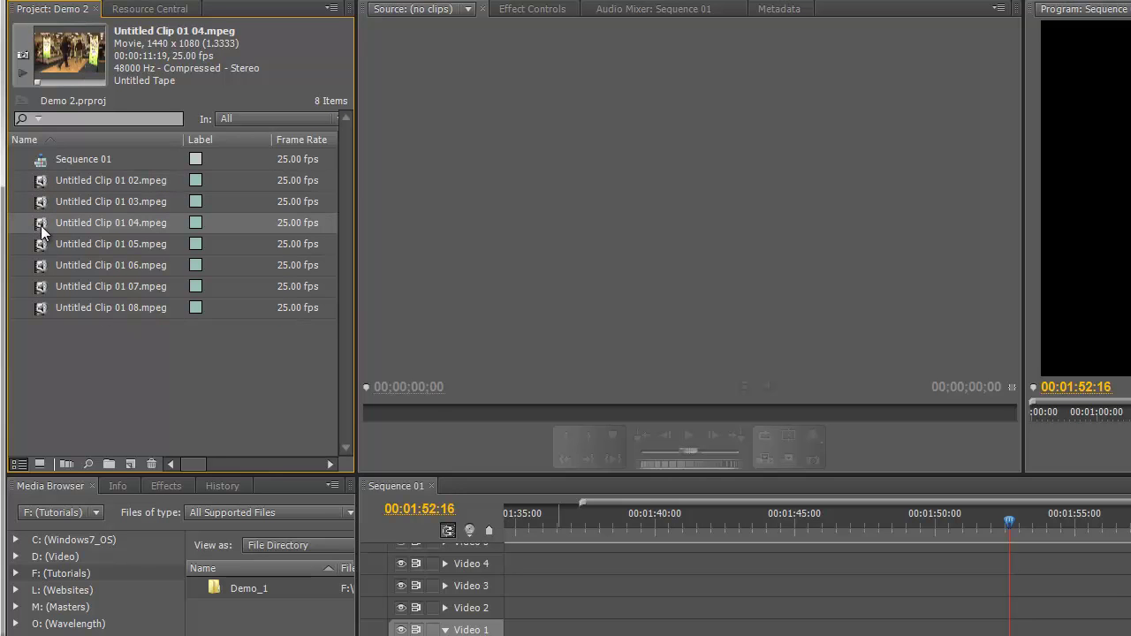
left_click(41, 247)
left_click(37, 268)
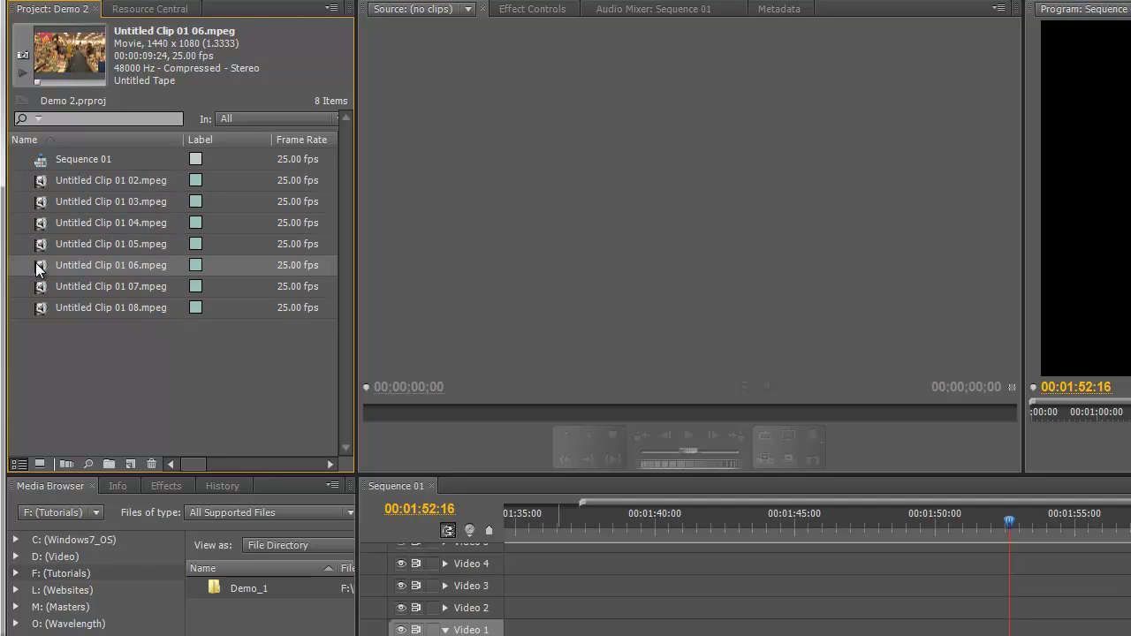
left_click(40, 181)
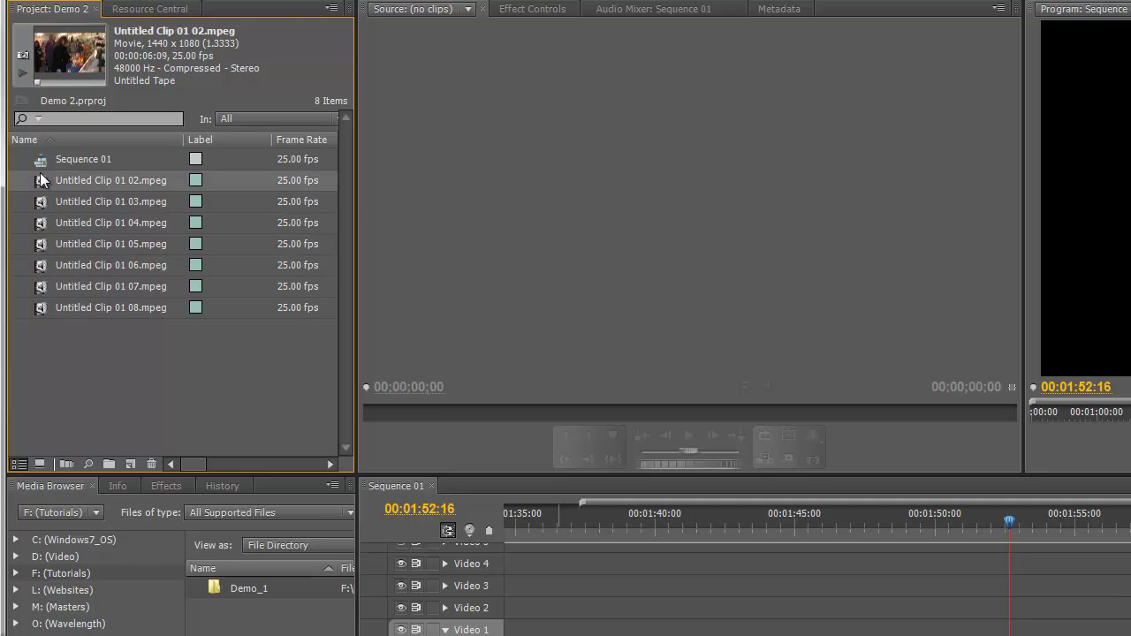